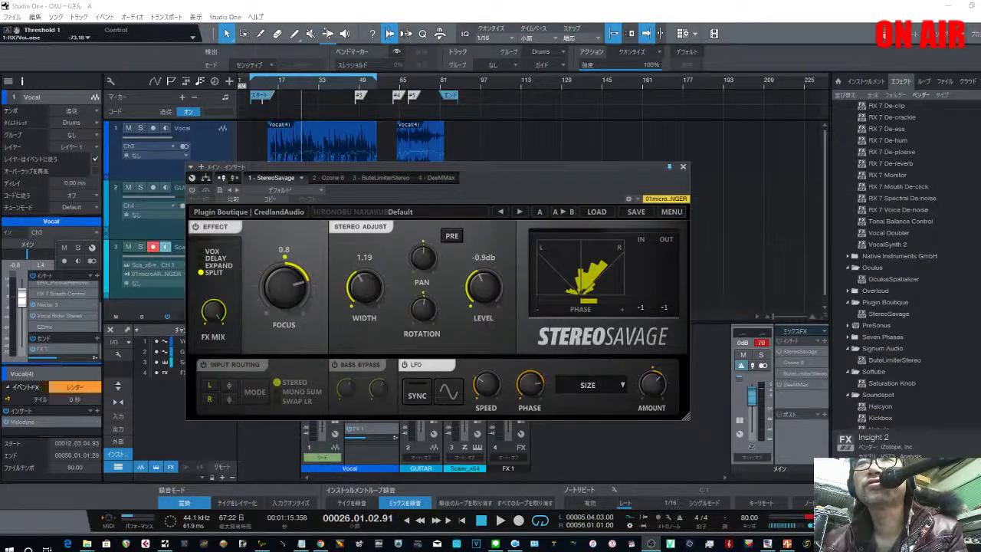
Switch off StereoSavage's Effect section and listen to the song from bar 21.
left_click(213, 229)
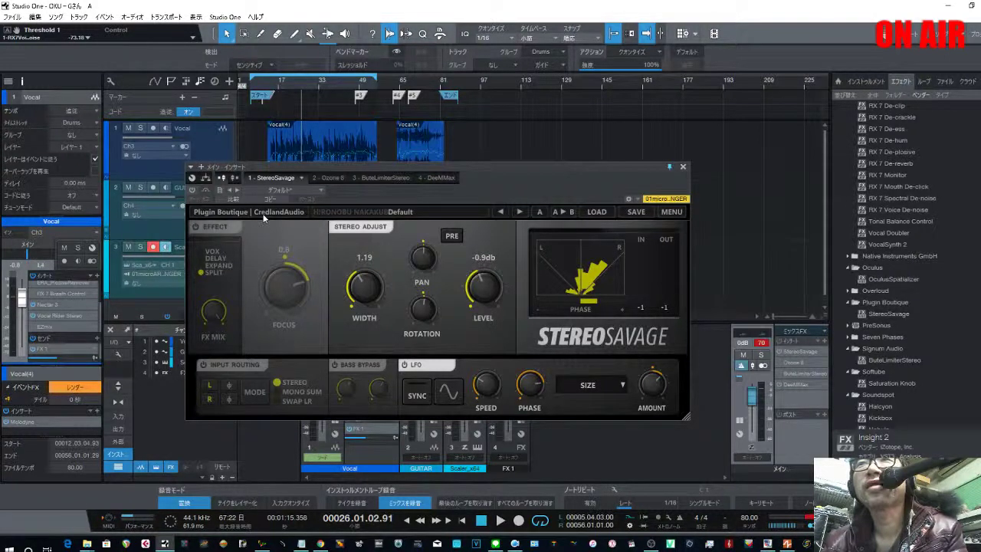
left_click(288, 85)
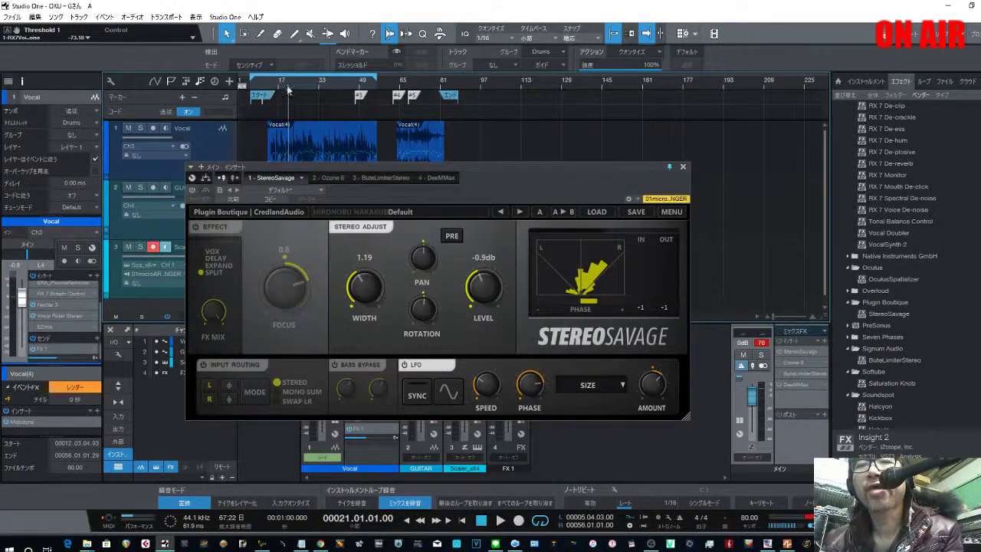
key("space")
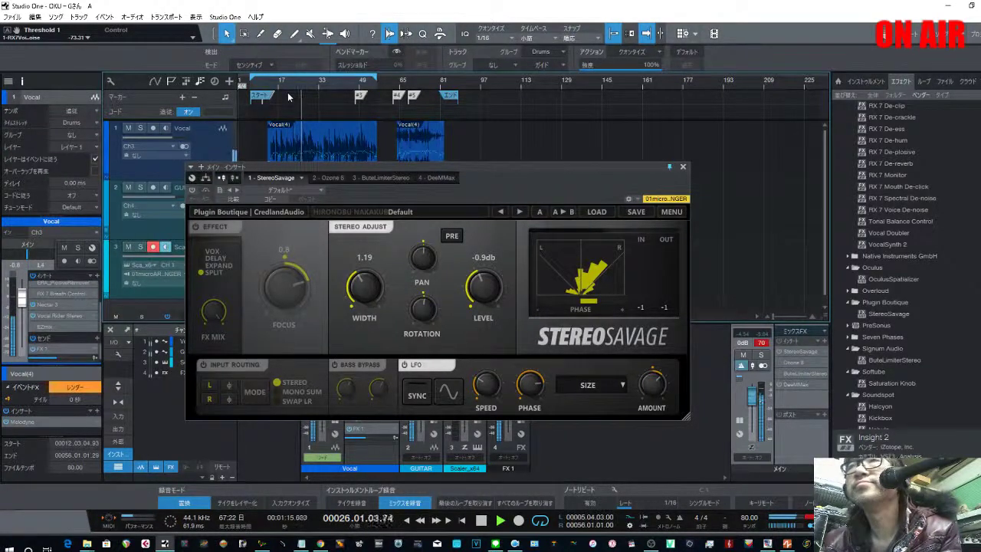
key("space")
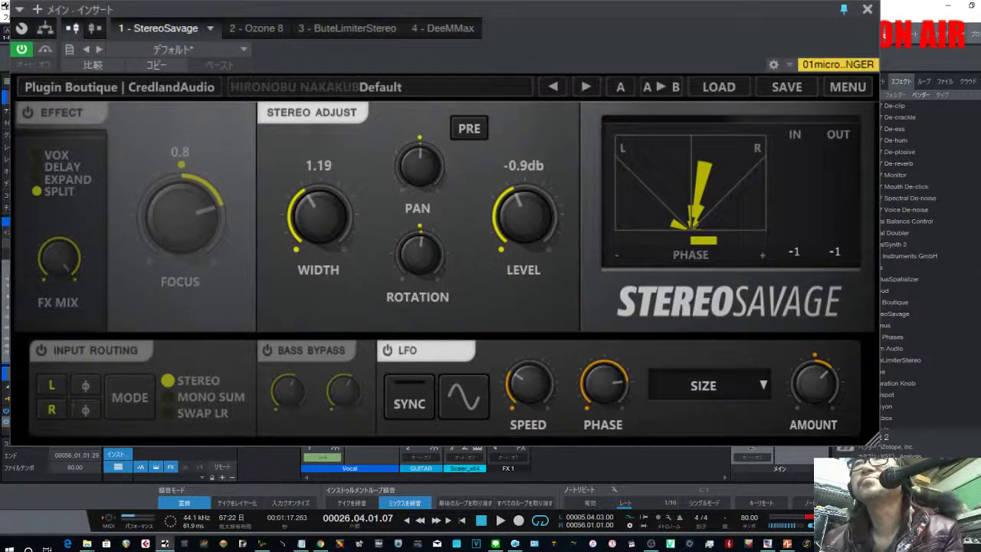
During playback, set StereoSavage's stereo Width to 1.63 and its Level to -0.5 dB.
key("space")
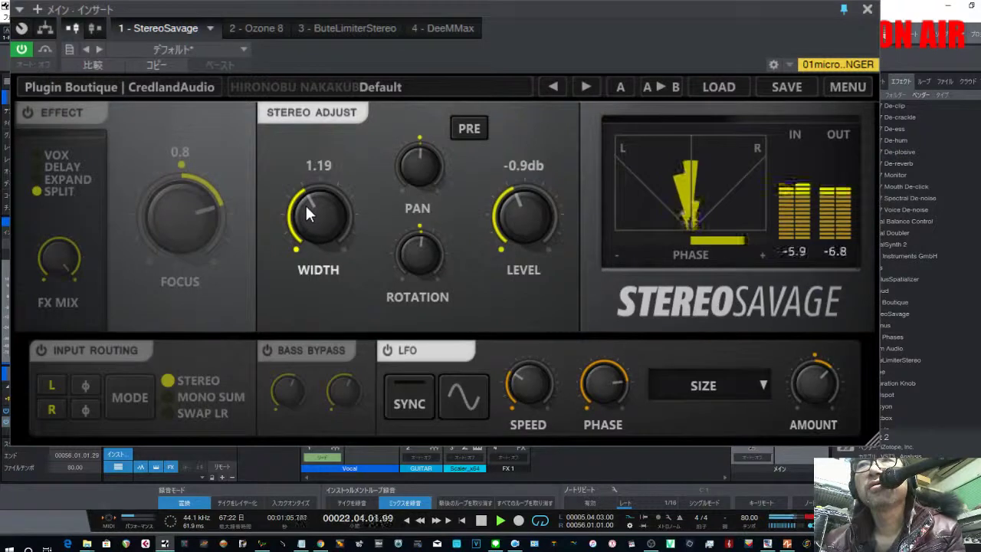
left_click_drag(306, 203, 322, 171)
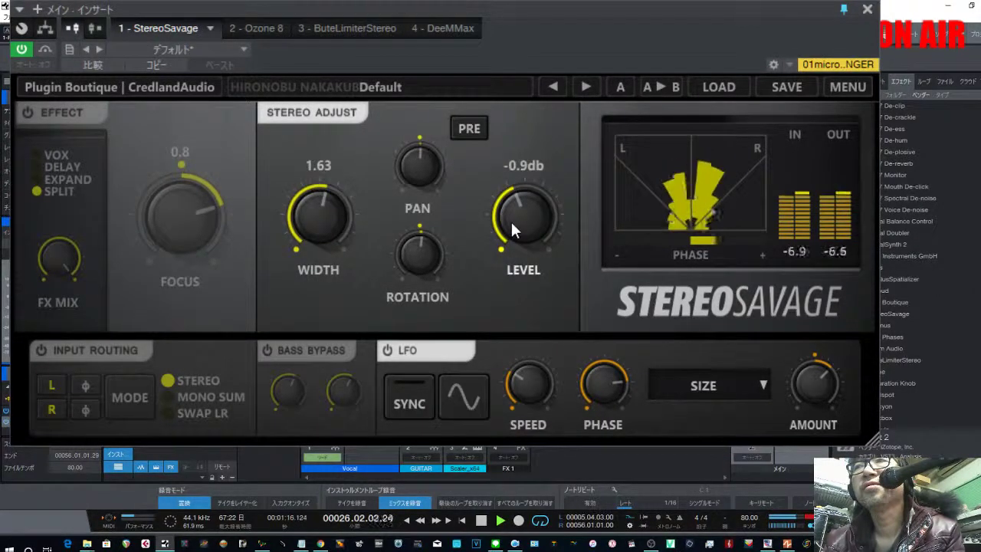
left_click_drag(511, 219, 510, 216)
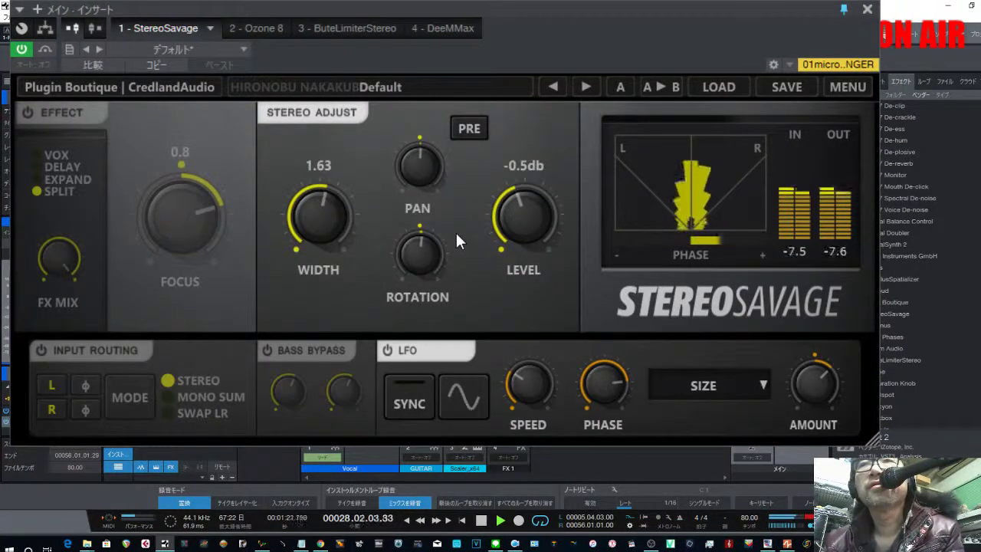
Compare the mix with StereoSavage bypassed and re-enabled, and switch off its LFO section.
left_click(22, 49)
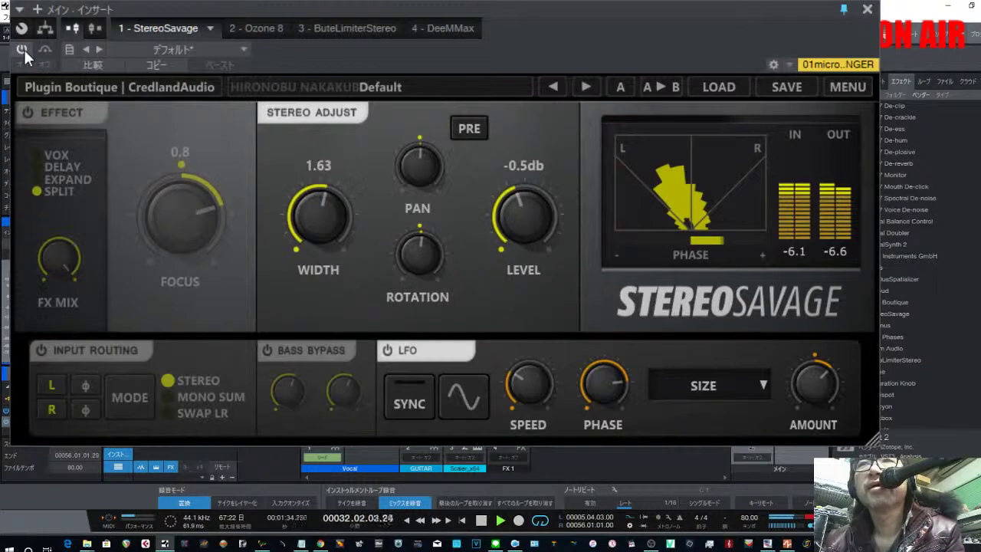
left_click(22, 49)
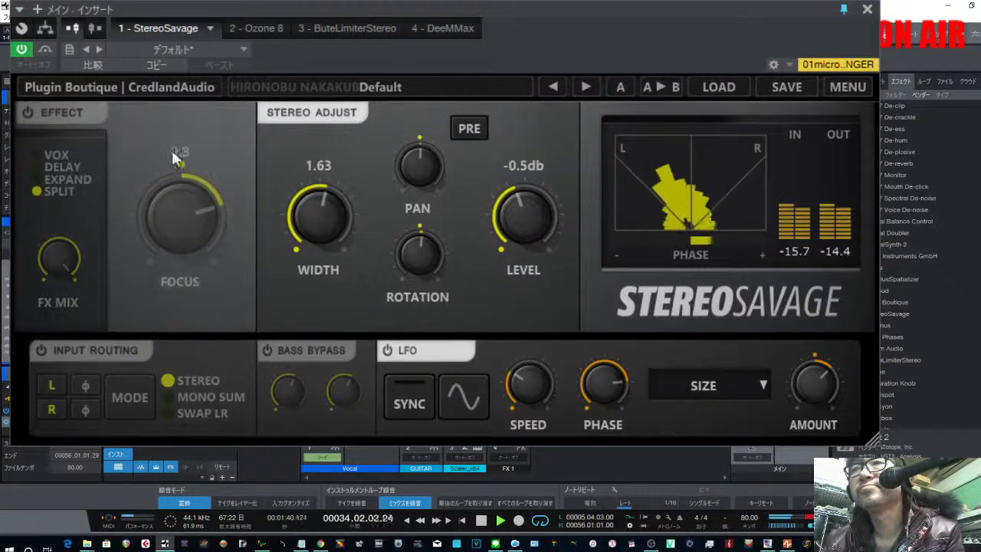
left_click(387, 351)
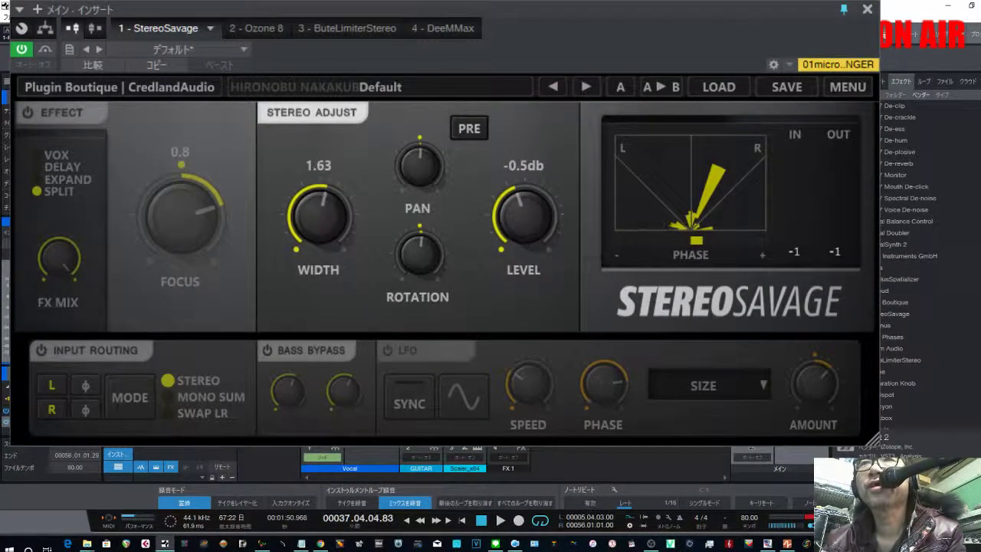
Play from bar 21 with the Effect section enabled in VOX mode and Detune set to 4.2 cents.
key("Home")
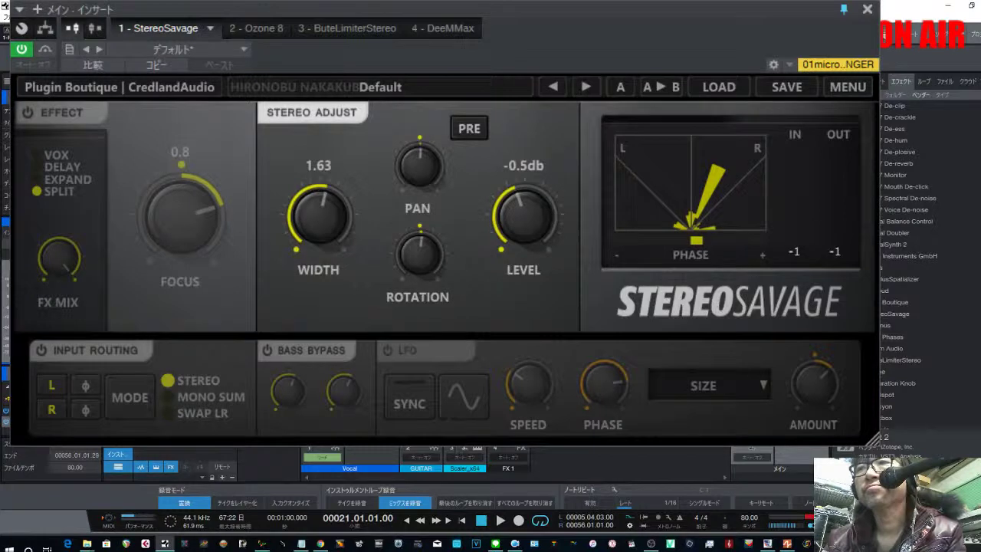
left_click(500, 521)
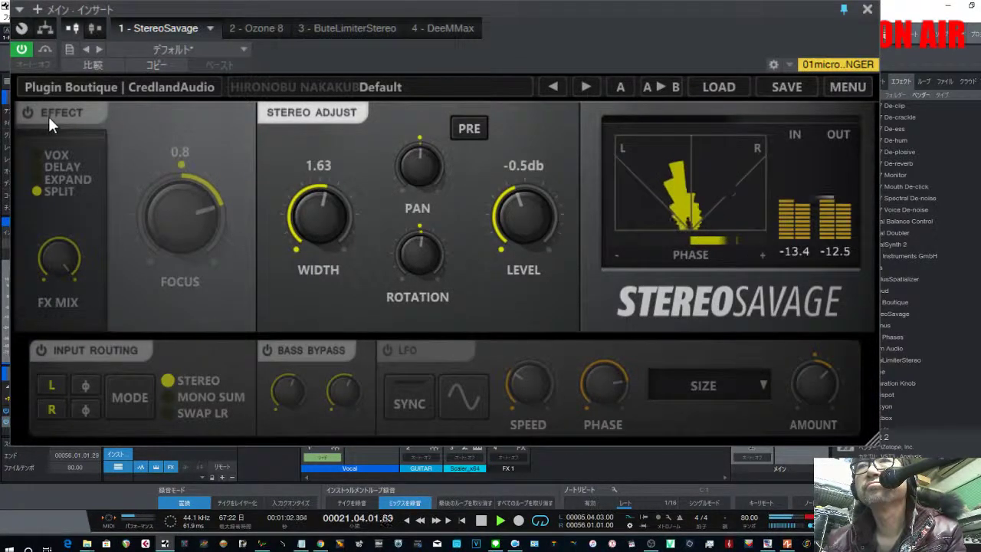
left_click(47, 151)
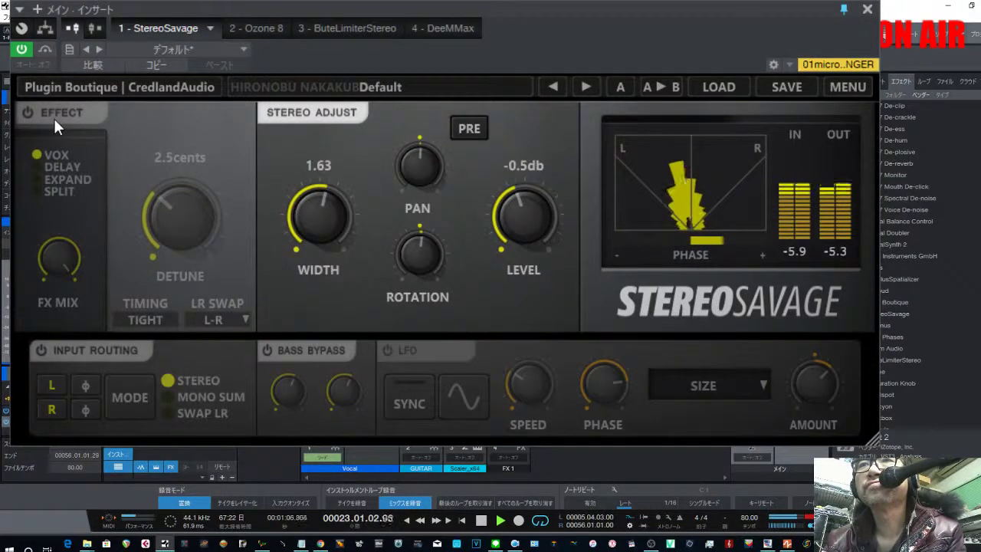
left_click(53, 117)
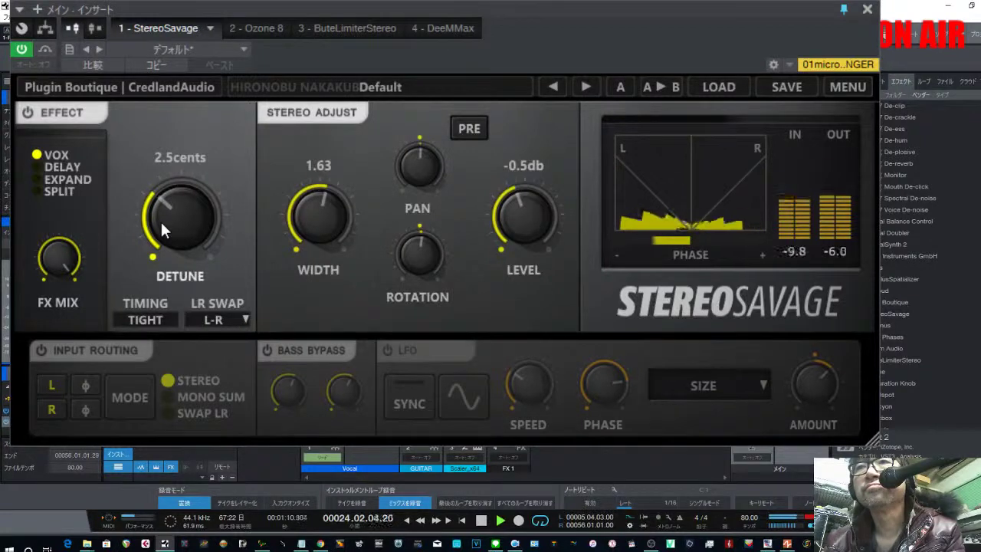
mouse_move(160, 219)
left_mouse_down()
mouse_move(154, 229)
mouse_move(159, 201)
left_mouse_up()
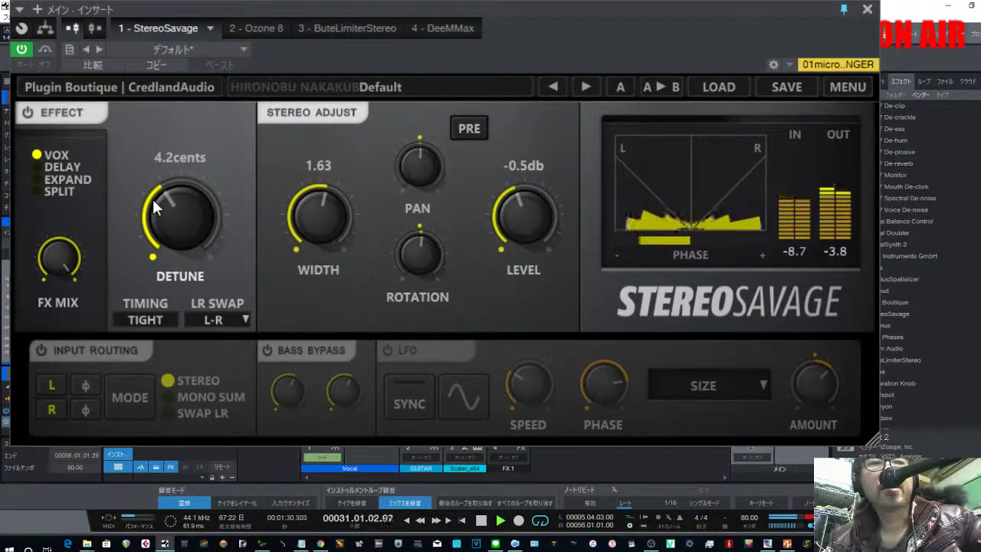
Audition the VOX Detune at the extreme of 100 cents and reduce it to 19 cents.
left_click(482, 521)
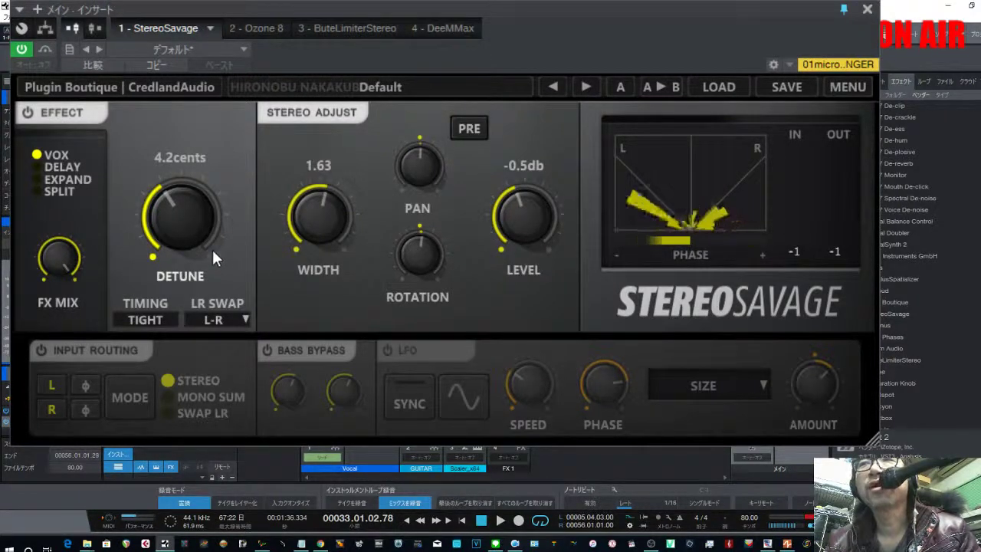
left_click_drag(196, 233, 238, 34)
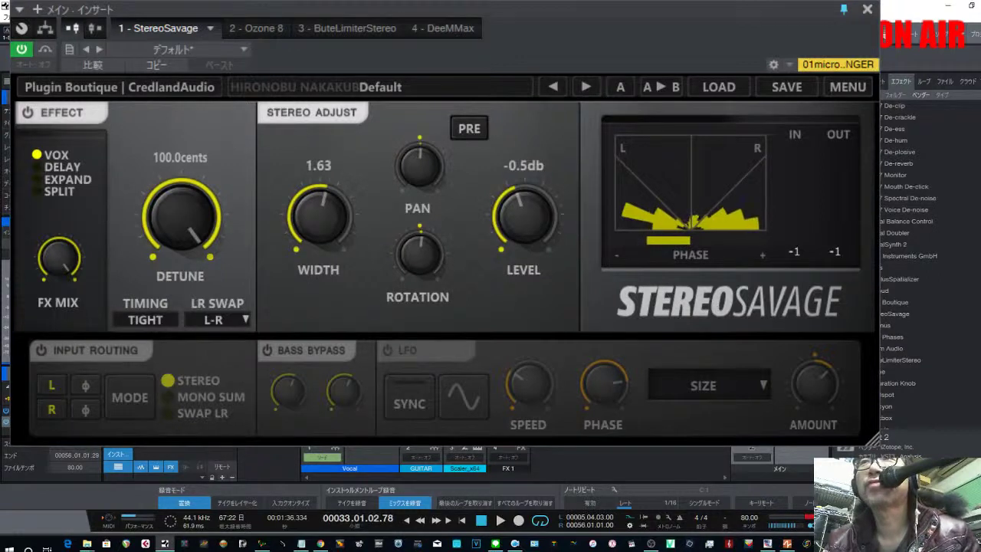
key("space")
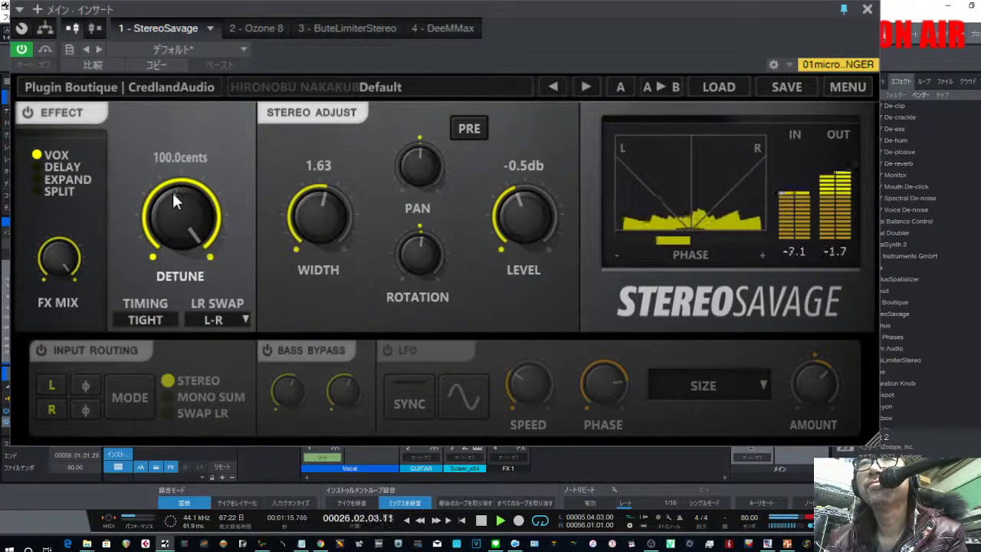
left_click_drag(172, 194, 162, 318)
key("space")
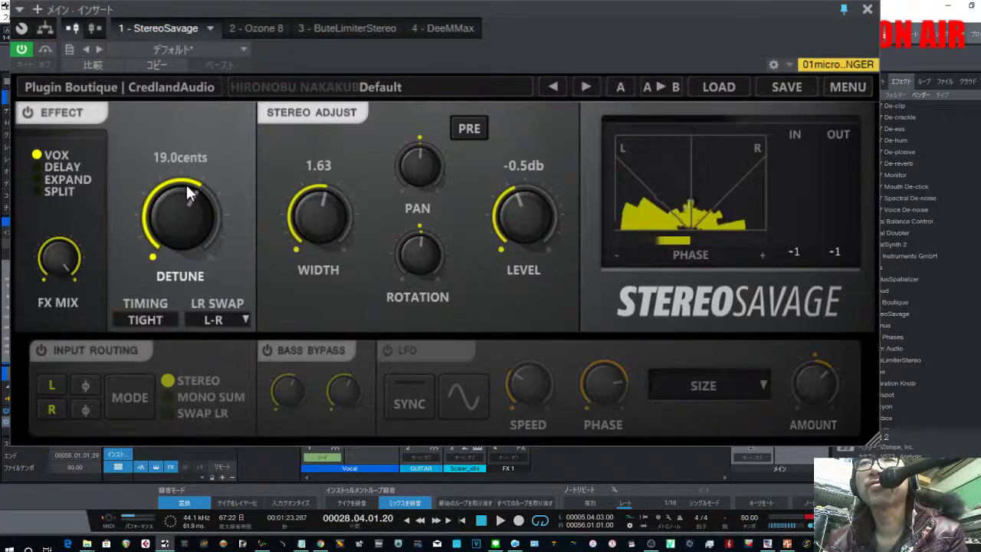
Set the VOX Timing to LOOSE and play the song to hear it.
left_click(167, 325)
mouse_move(145, 319)
left_mouse_down()
mouse_move(145, 308)
mouse_move(140, 316)
left_mouse_up()
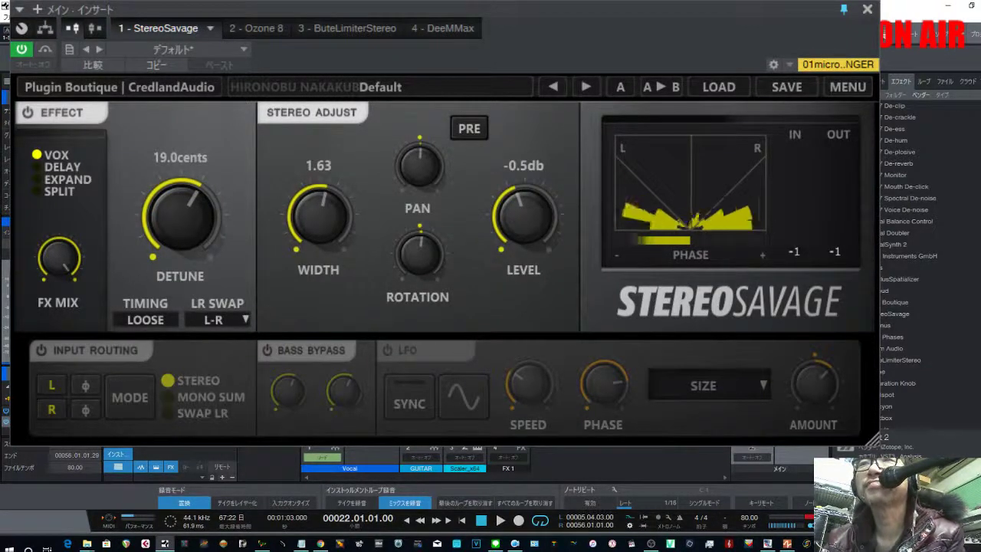
key("space")
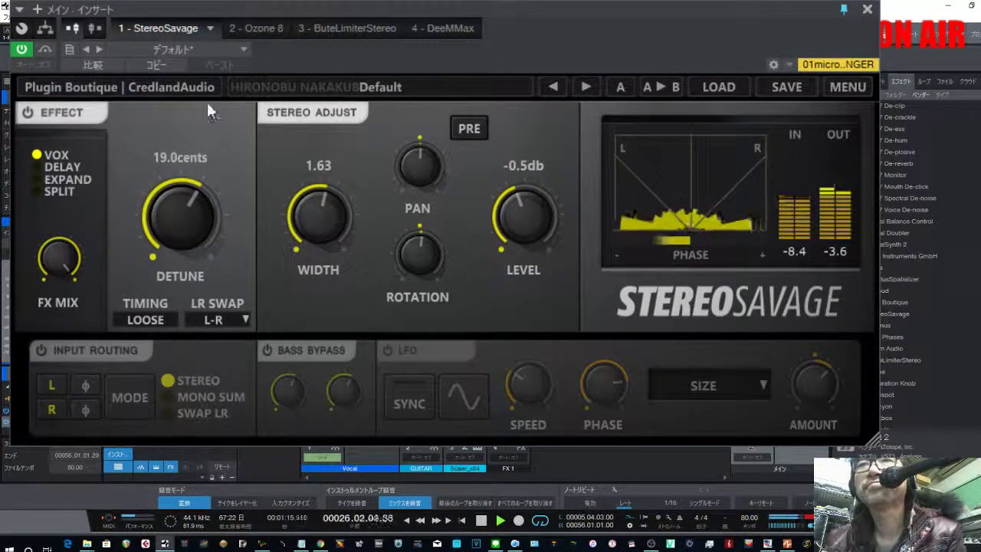
Set the VOX Detune to 3.2 cents and its Timing to 44%.
left_click_drag(176, 213, 167, 273)
left_click_drag(161, 316, 145, 328)
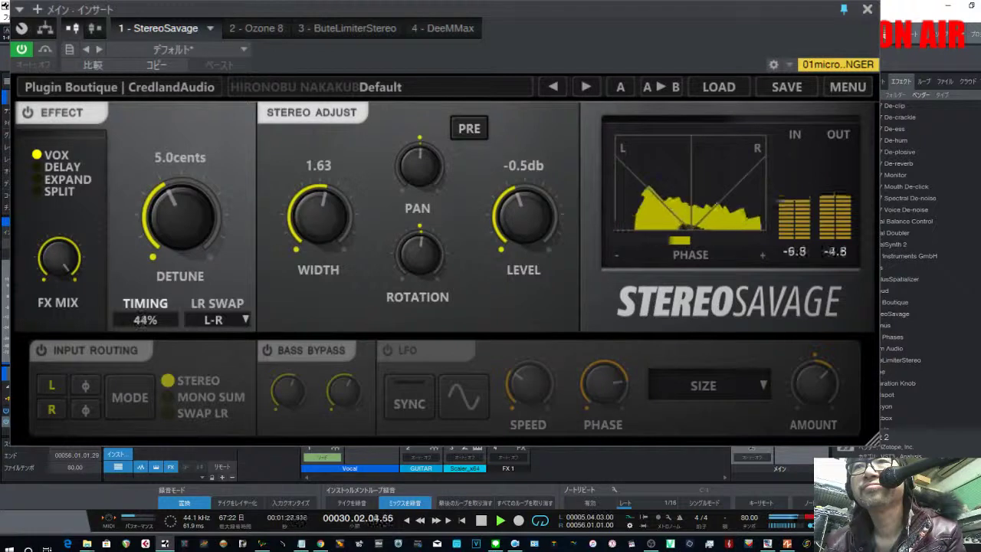
left_click_drag(161, 217, 152, 215)
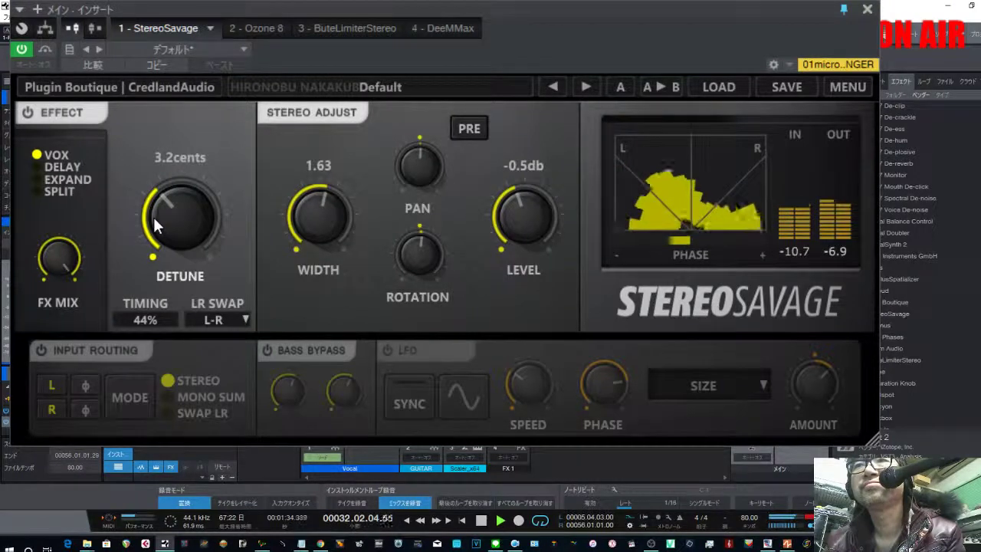
Compare the sound with the Effect section off and on, and fine-tune the VOX Detune to 2.9 cents.
left_click(65, 113)
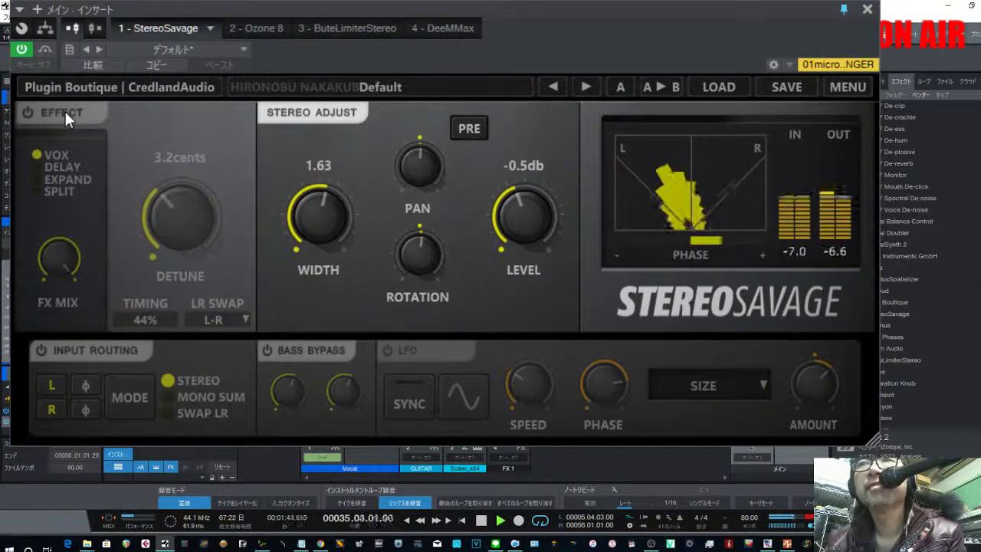
left_click(65, 113)
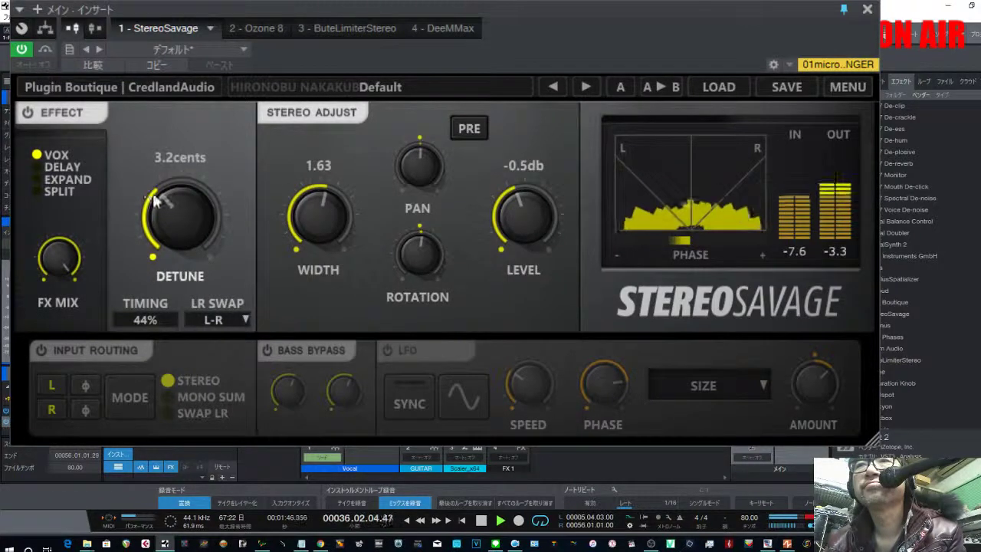
scroll(158, 207, "down", 3)
scroll(157, 210, "up", 2)
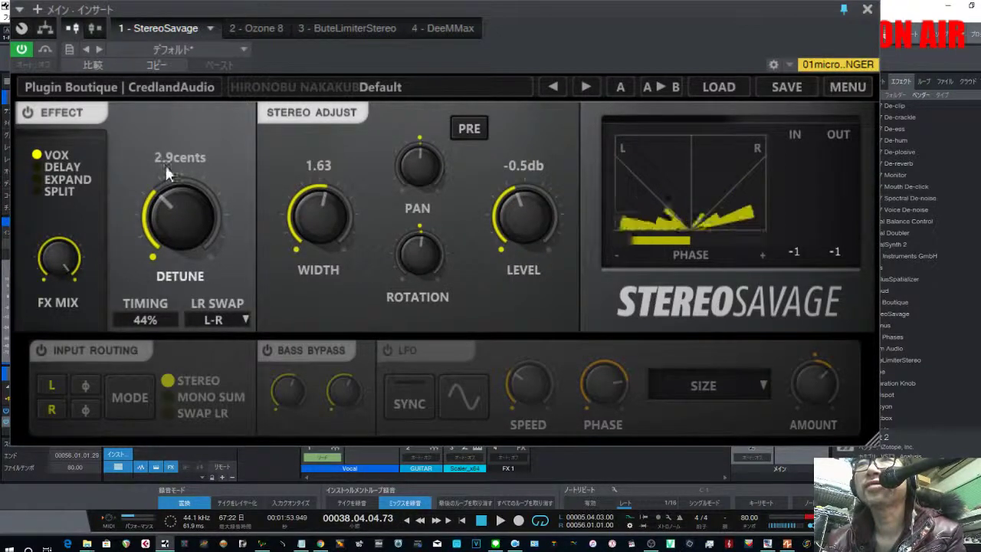
Resume playback, change the effect mode to DELAY and set the delay time to 19.6 ms.
key("space")
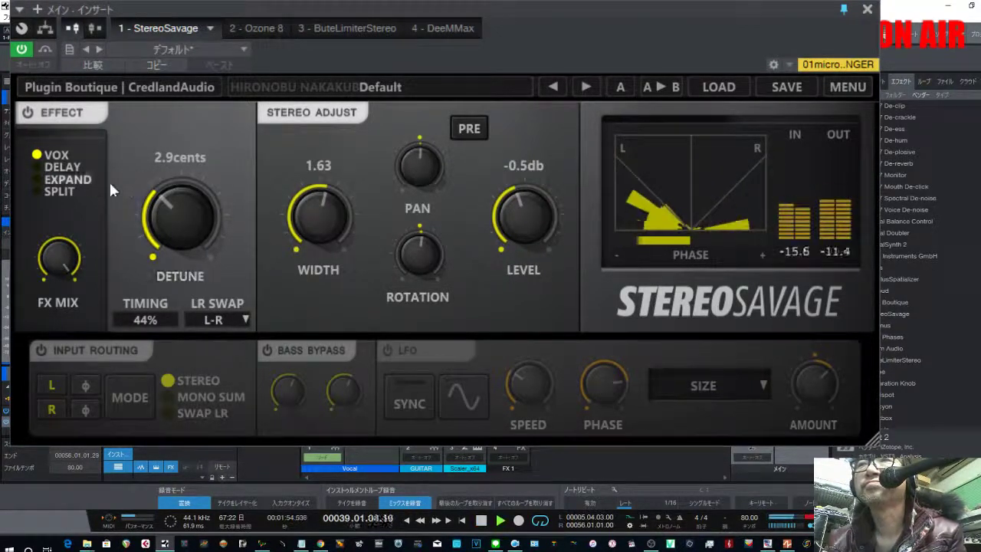
left_click(34, 169)
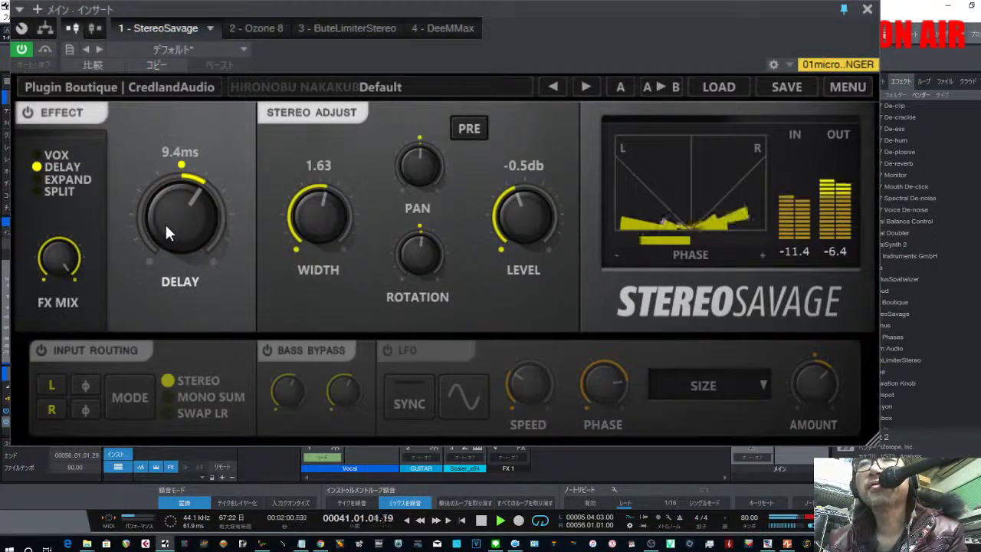
left_click_drag(165, 222, 162, 180)
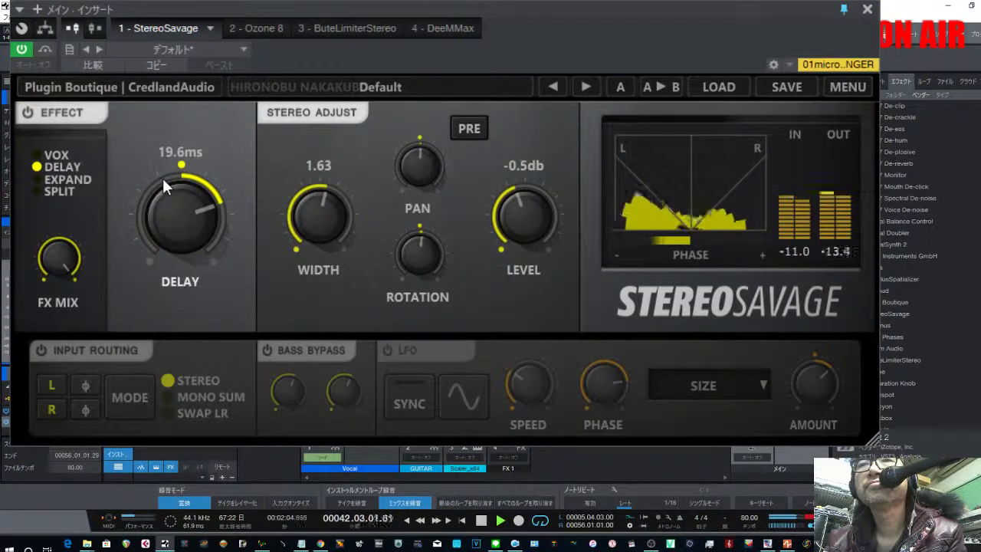
Change the effect mode to EXPAND and lower its Size close to the minimum.
left_click(40, 181)
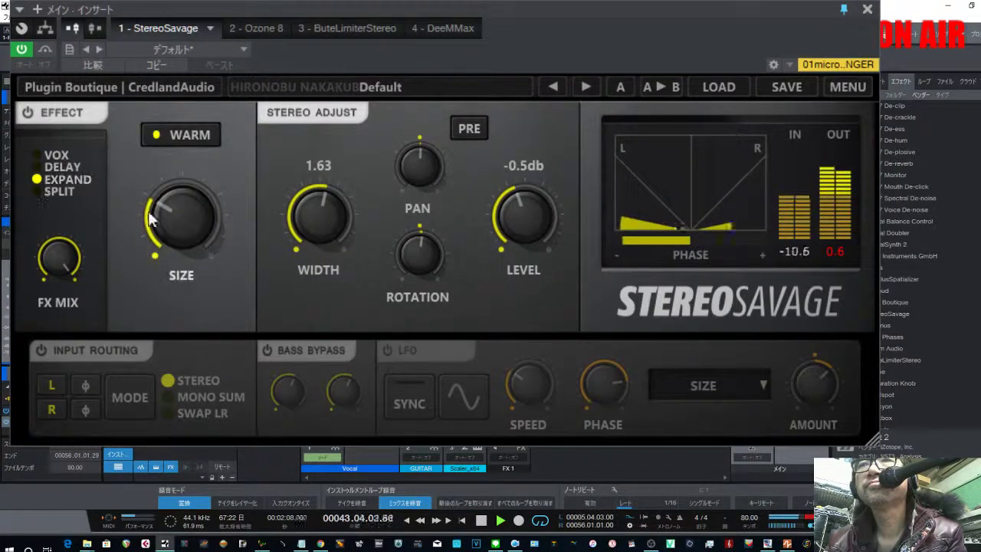
left_click_drag(159, 228, 161, 291)
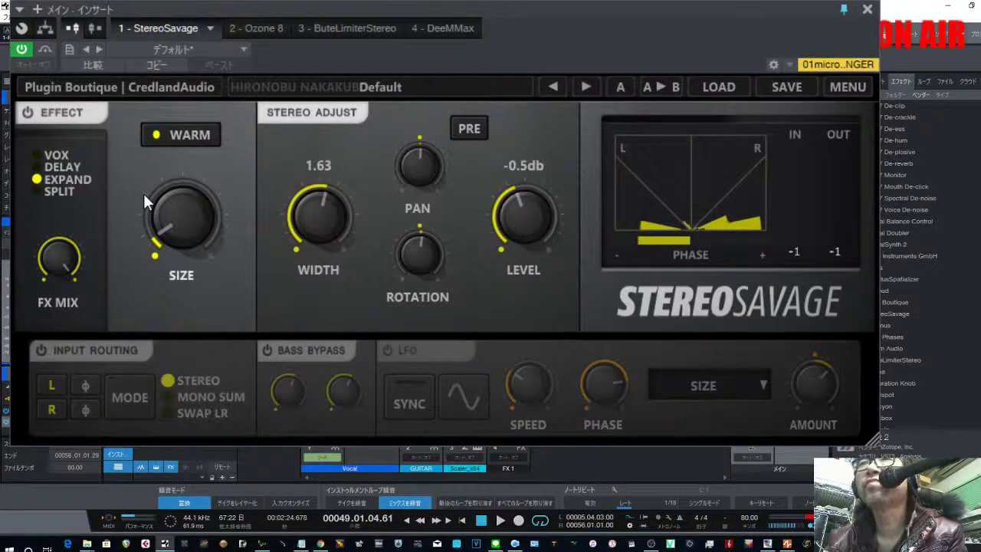
key("space")
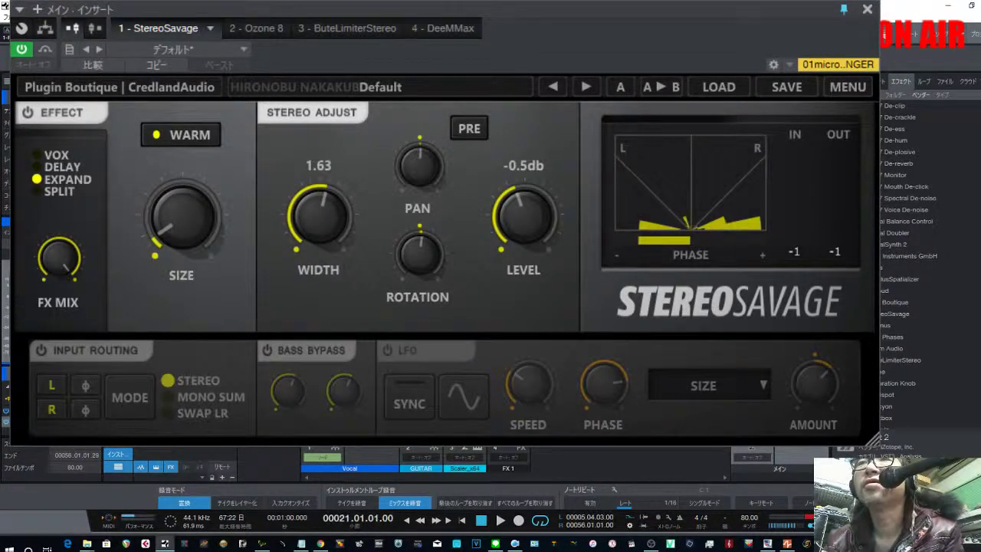
Play from bar 21 with the effect mode changed to SPLIT and set Focus to 0.7.
key("space")
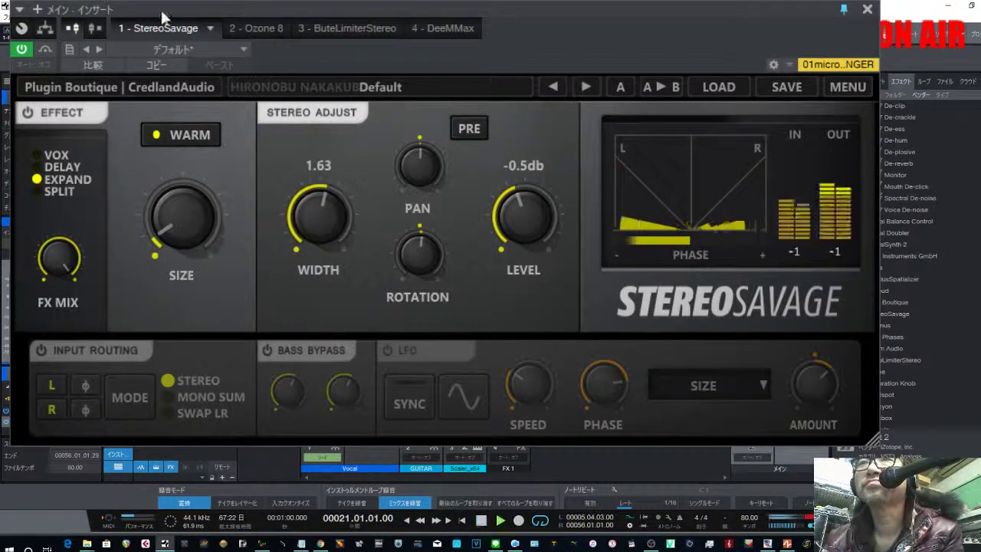
left_click(38, 192)
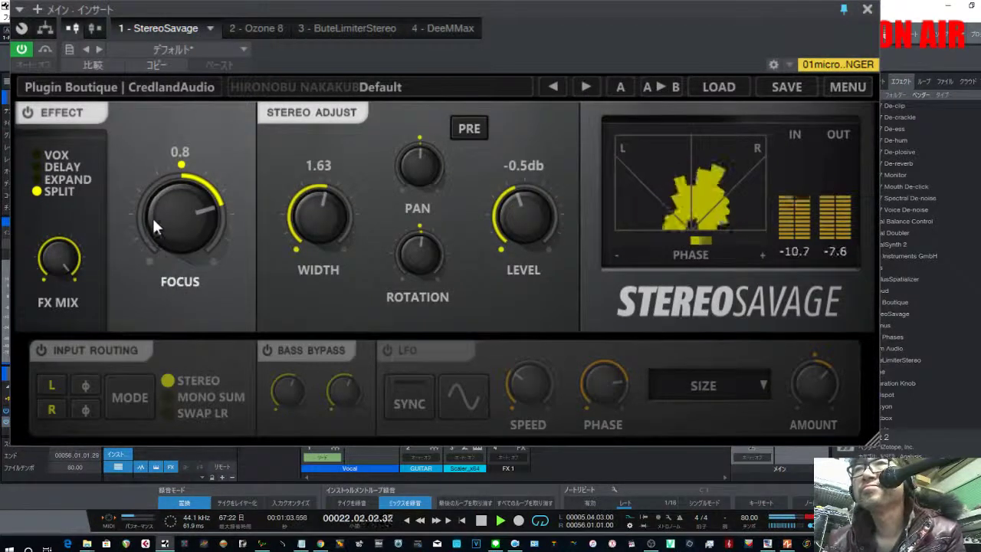
left_click_drag(153, 215, 159, 243)
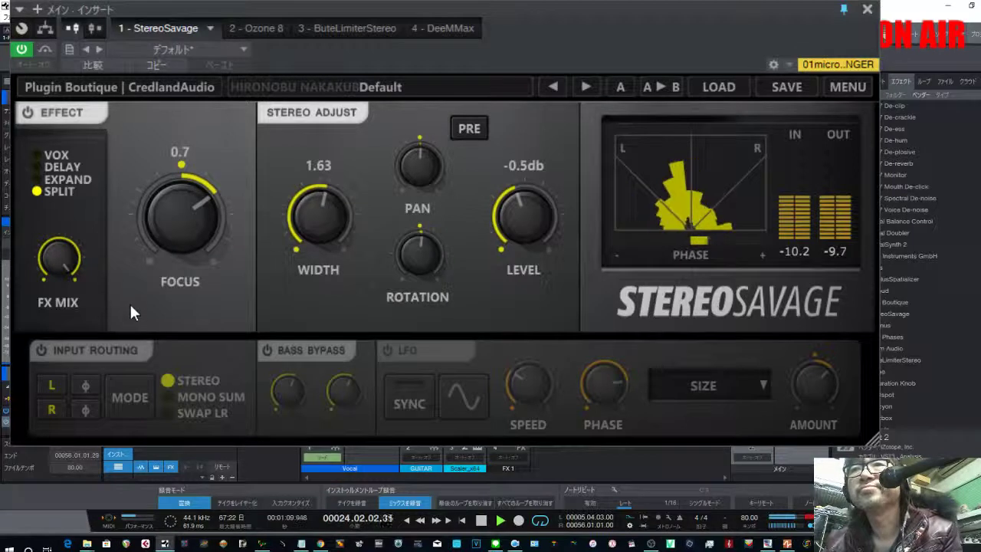
Compare the sound with the Effect section off and on, then try SPLIT Focus settings of 0.8 and 0.3.
left_click(39, 111)
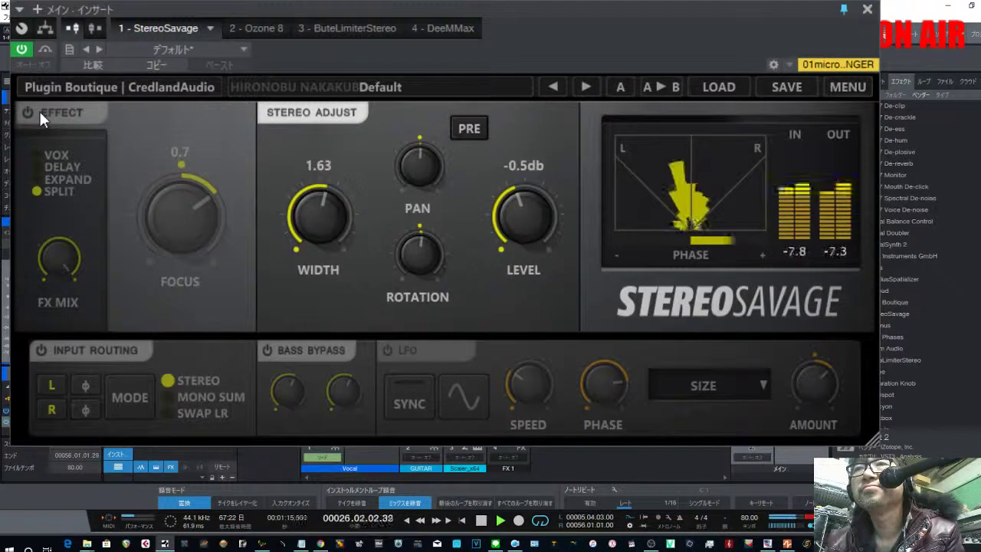
left_click(39, 111)
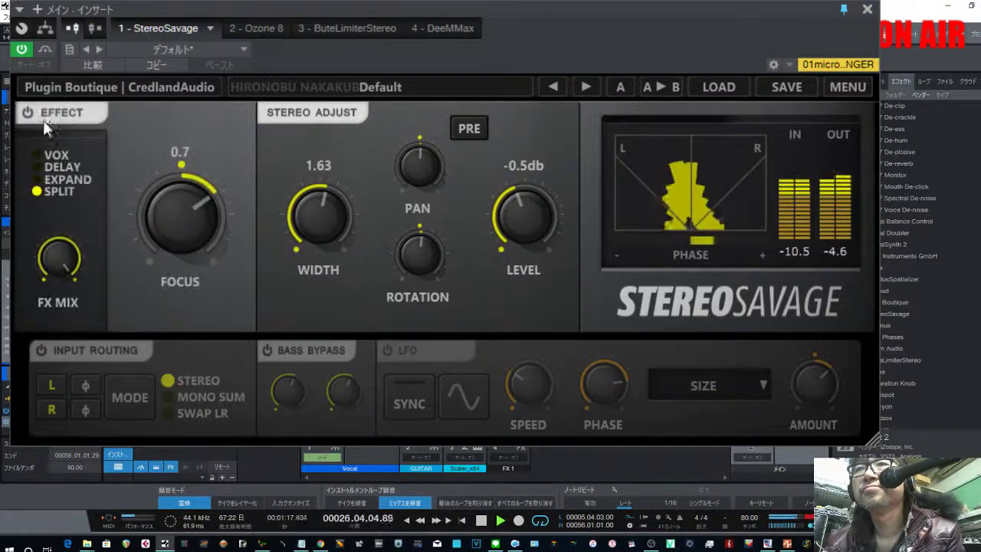
left_click_drag(176, 204, 153, 127)
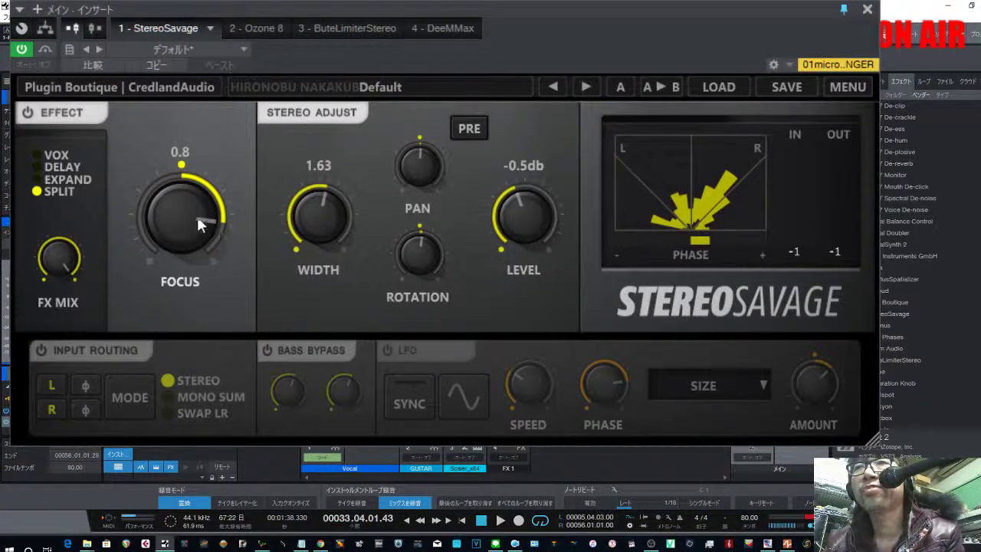
left_click_drag(196, 214, 242, 431)
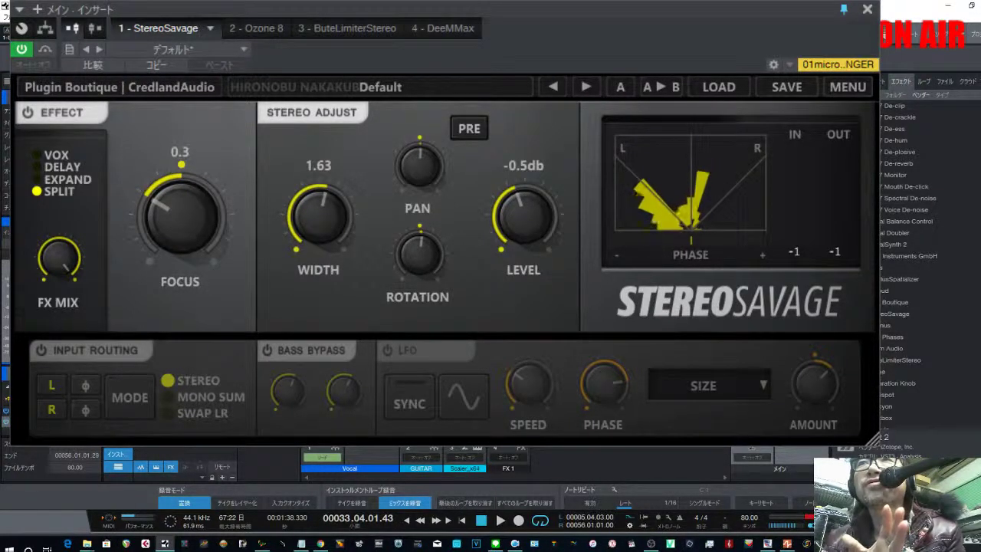
Play from bar 23, lower the SPLIT Focus to 0.0 and then raise it to 0.7.
key("space")
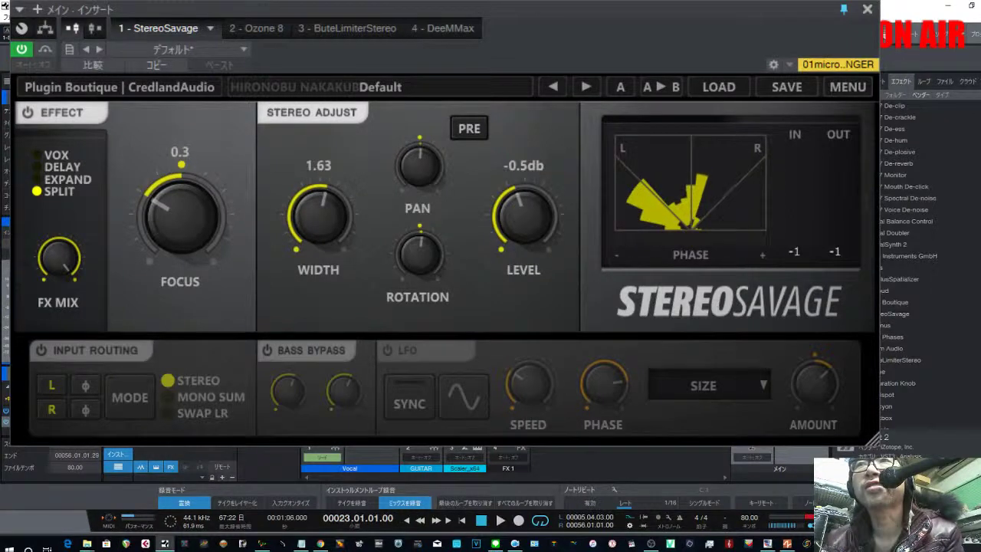
key("space")
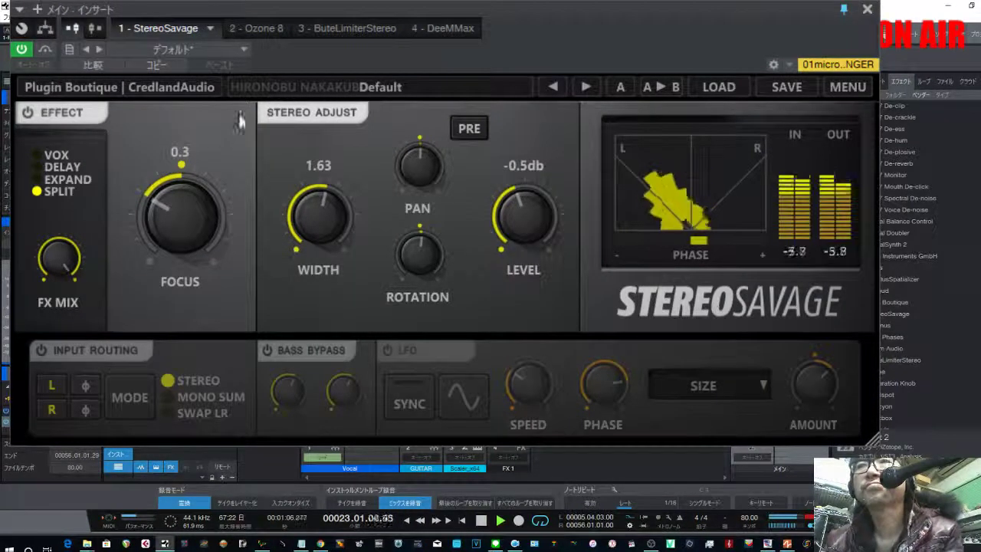
left_click_drag(180, 209, 210, 333)
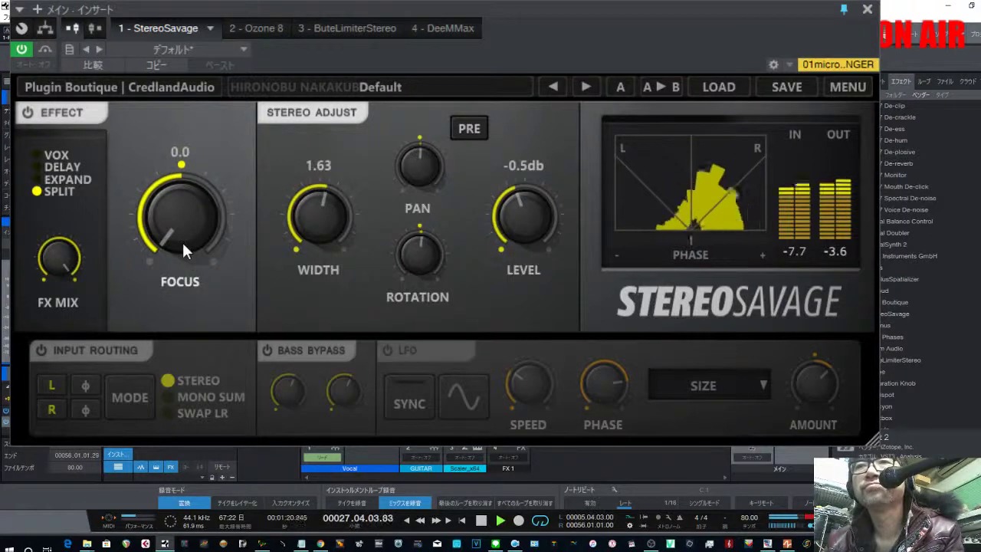
left_click_drag(163, 214, 204, 29)
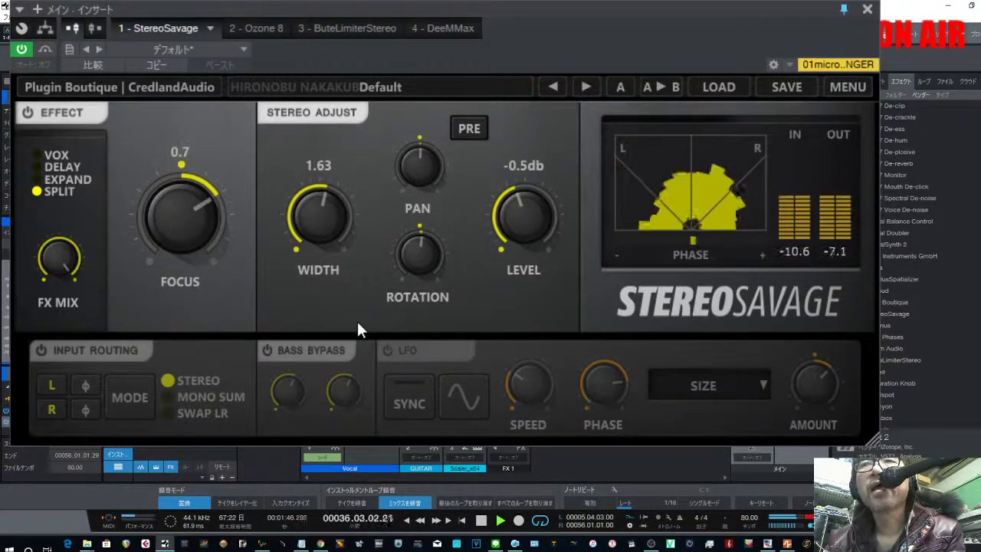
Enable Bass Bypass, lower its frequency and gain, and compare the sound with the section off and on.
left_click(300, 354)
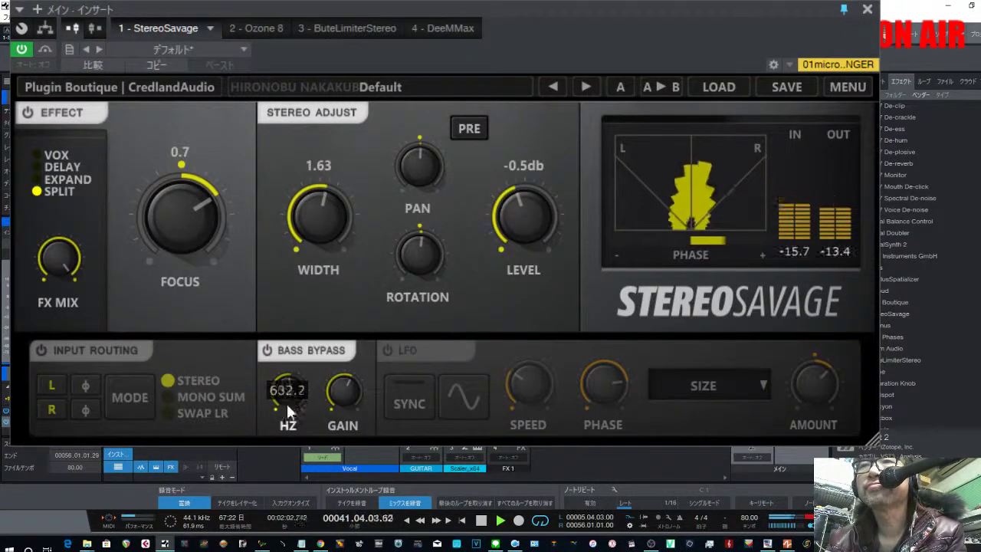
left_click_drag(288, 426, 295, 396)
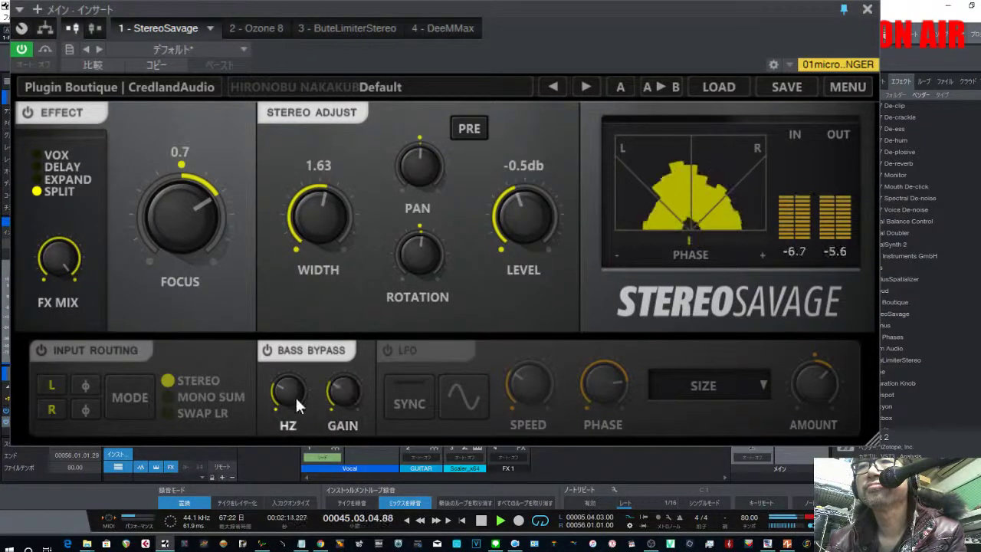
left_click(306, 350)
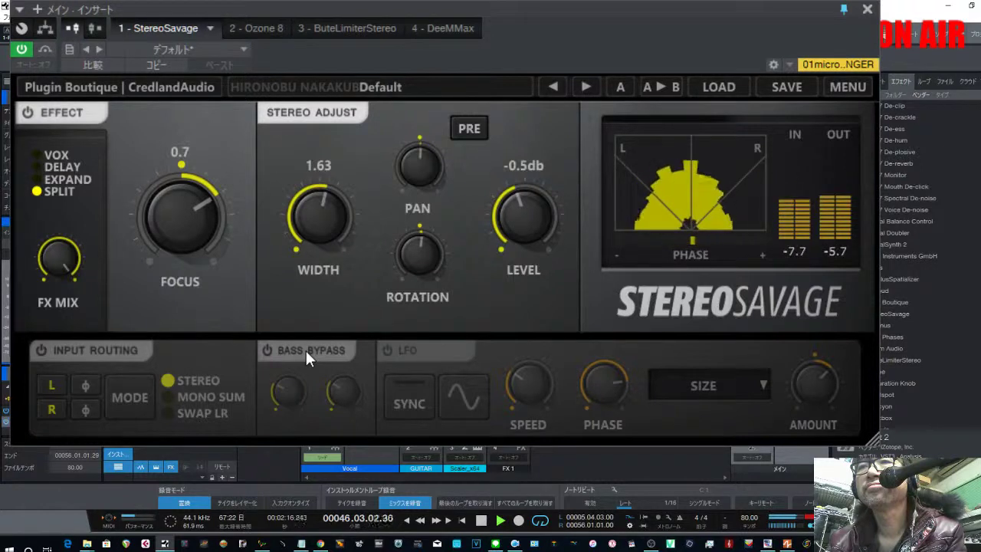
left_click(306, 351)
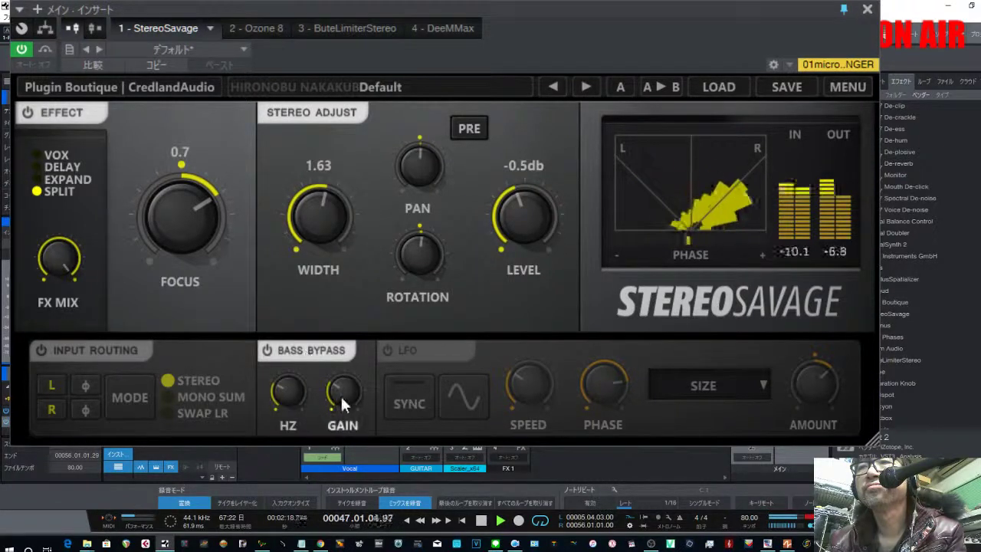
Fine-tune the Bass Bypass gain and frequency, compare the section off and on again, and stop playback.
left_click_drag(340, 394, 343, 361)
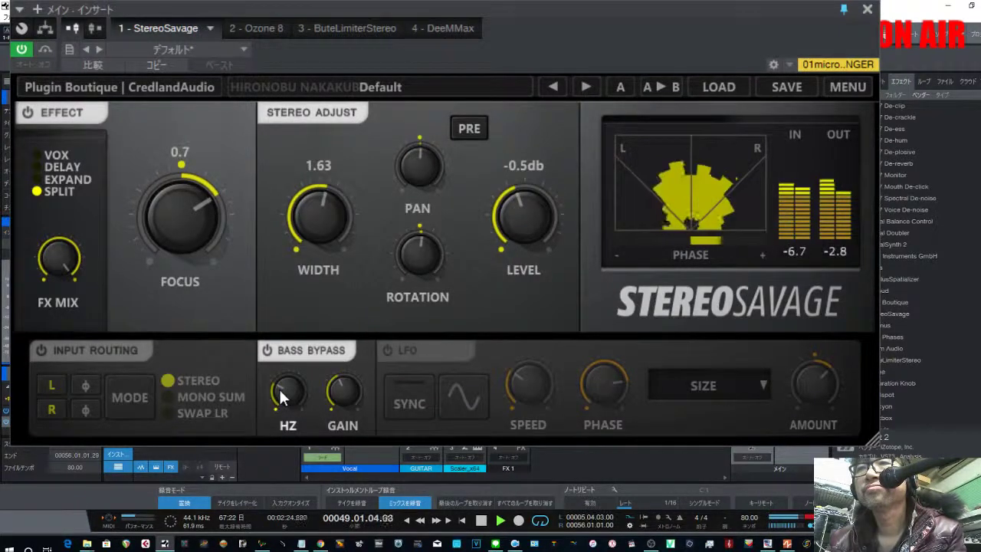
left_click_drag(279, 387, 282, 362)
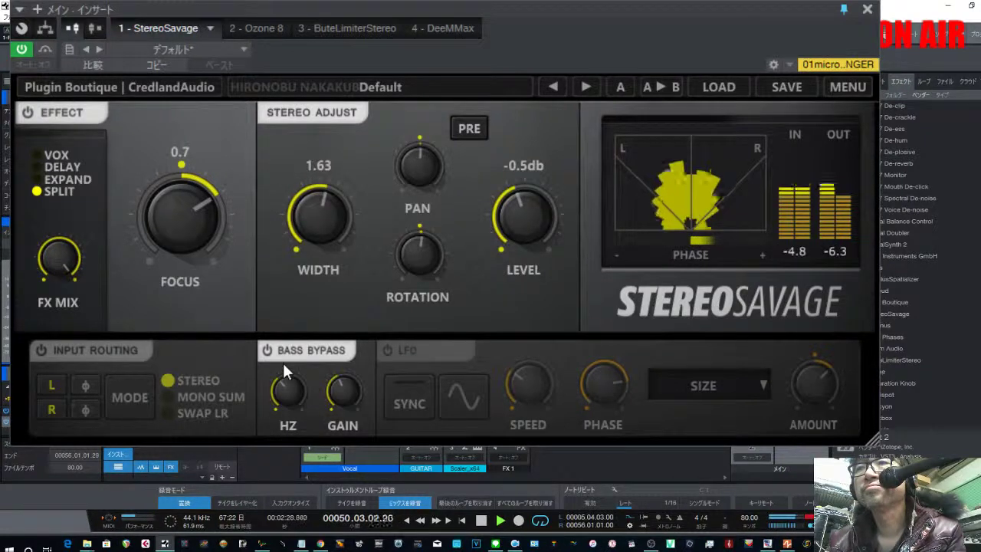
left_click(290, 356)
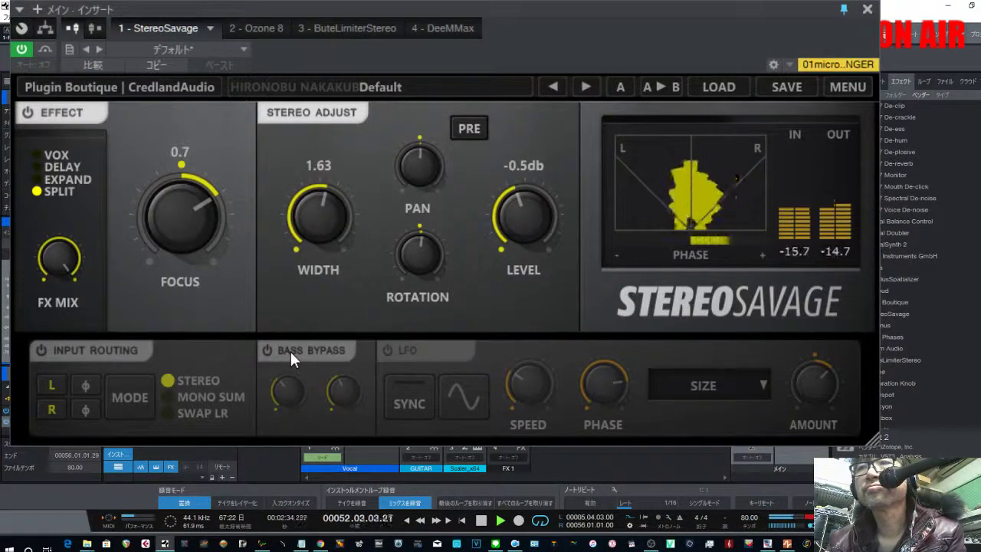
left_click(290, 351)
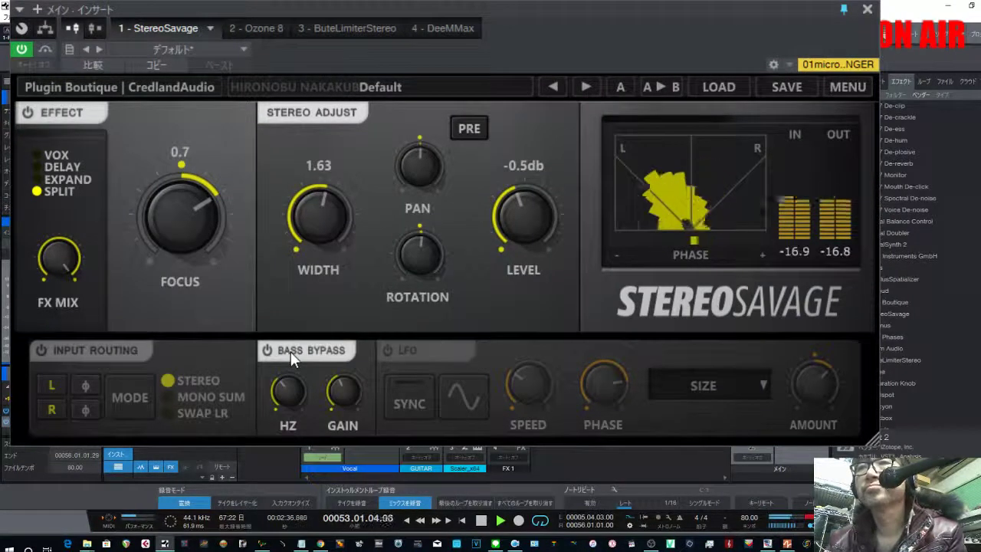
left_click(483, 523)
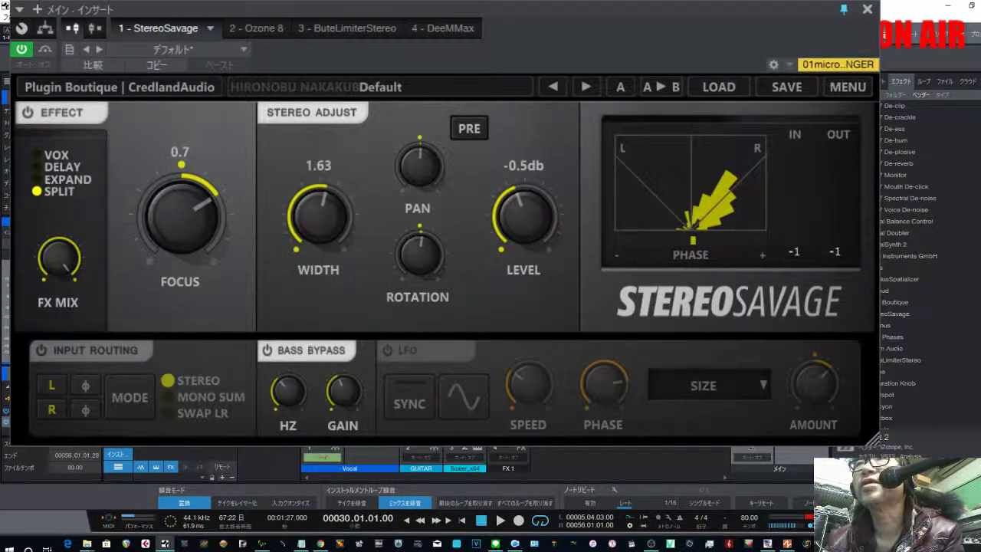
Resume playback, try stereo Width at 2.67 and 1.18, and settle it at 1.35.
key("space")
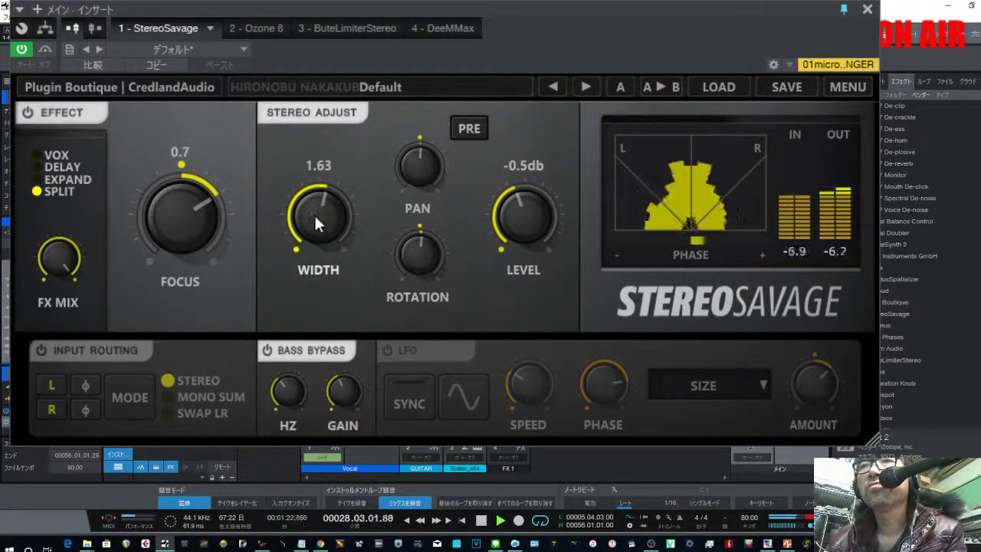
left_click_drag(314, 212, 337, 118)
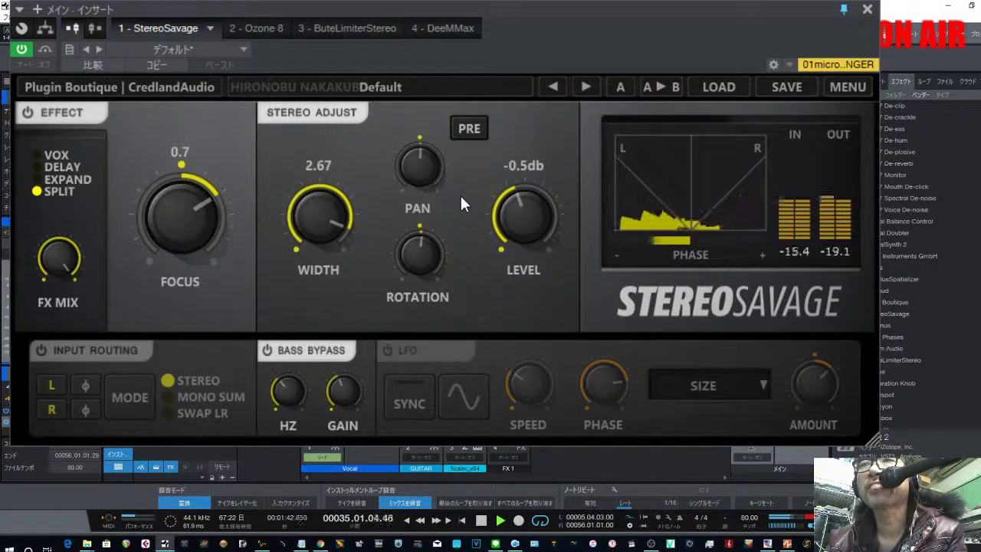
left_click_drag(325, 205, 278, 332)
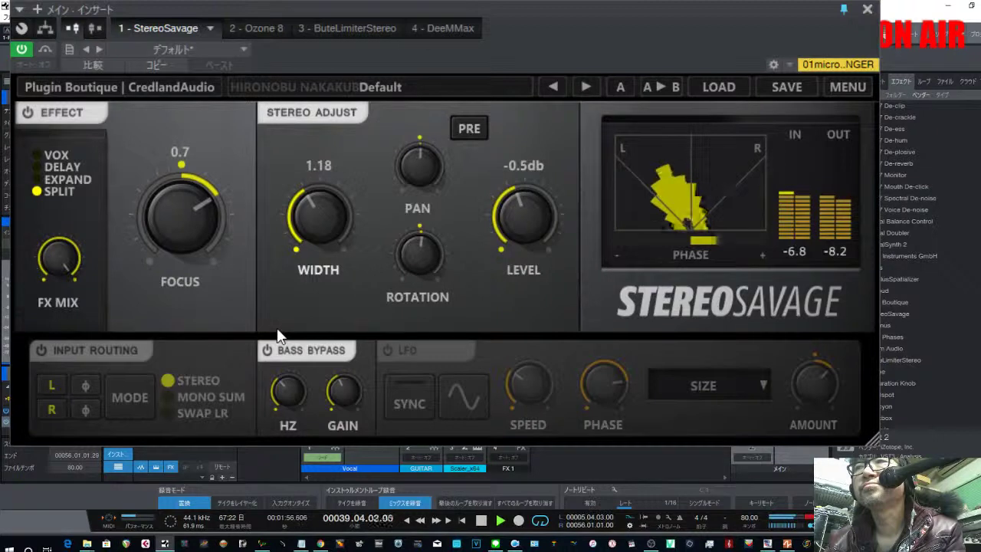
left_click_drag(274, 323, 272, 314)
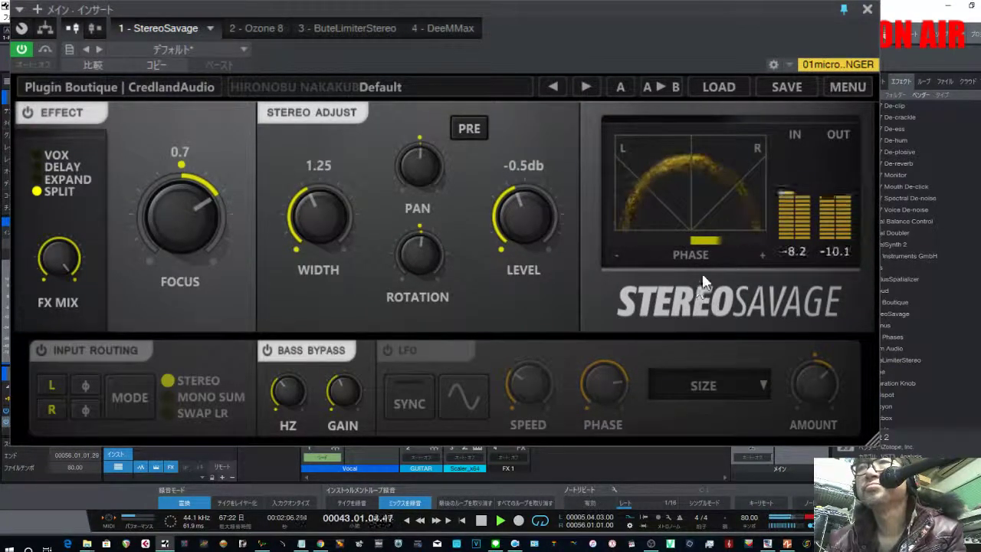
left_click_drag(317, 221, 308, 203)
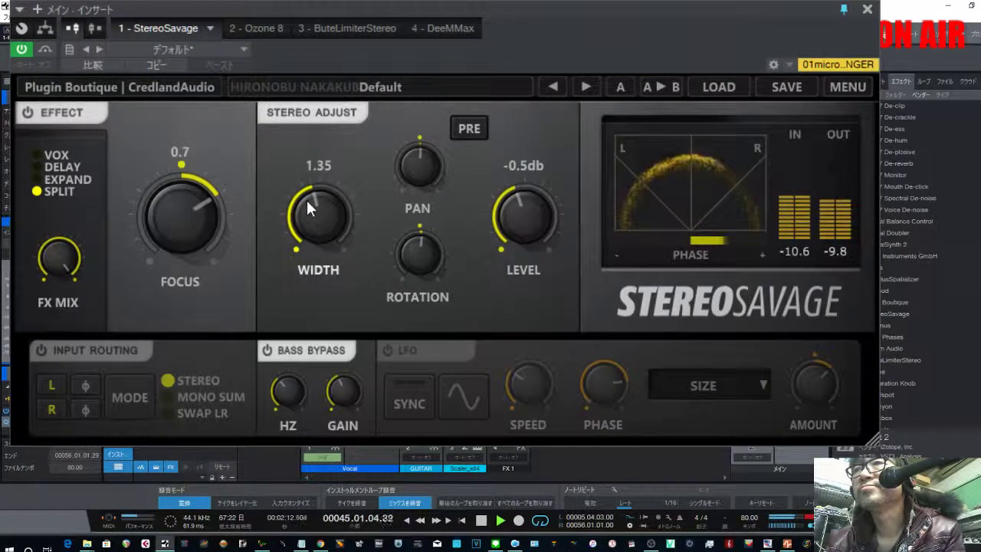
Rotate the stereo image slightly to the left with Rotation during playback, then stop playback.
left_click_drag(416, 248, 329, 207)
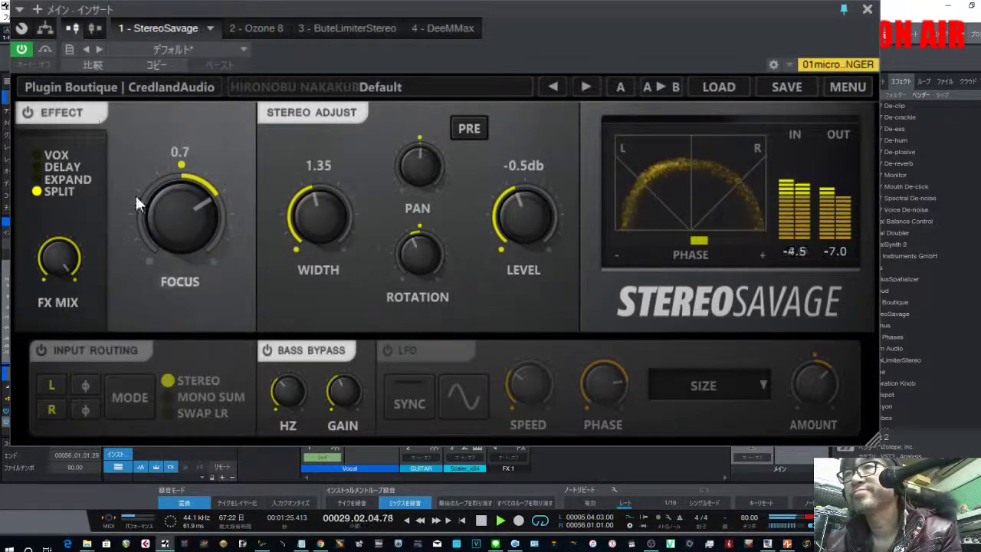
left_click(482, 520)
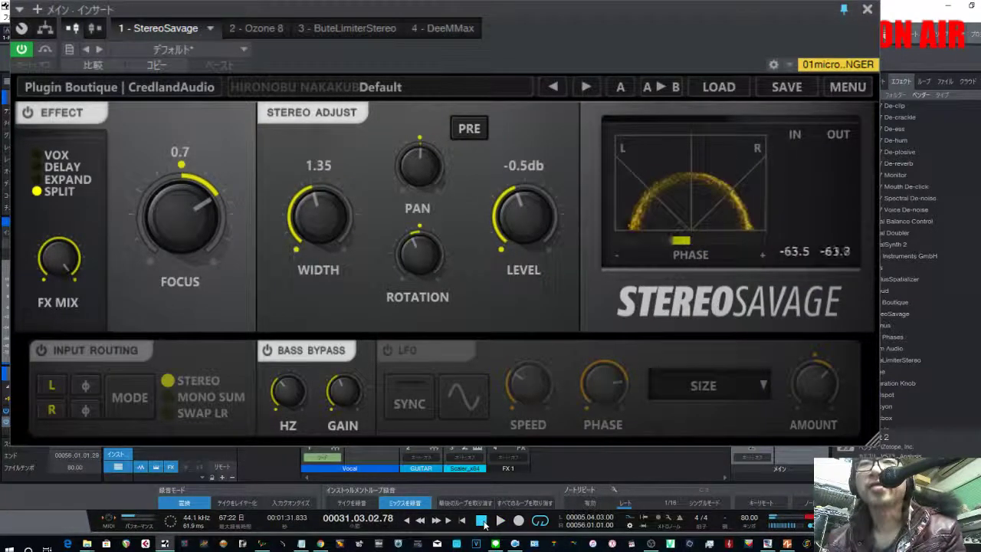